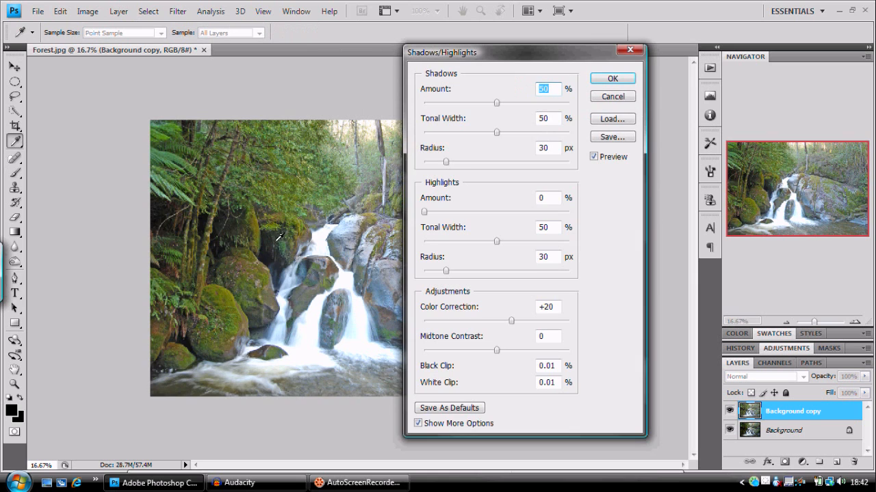
Step: Using the expanded Shadows/Highlights options, set the shadows amount to 100%, tonal width to 56% and radius to 25 px
click(417, 423)
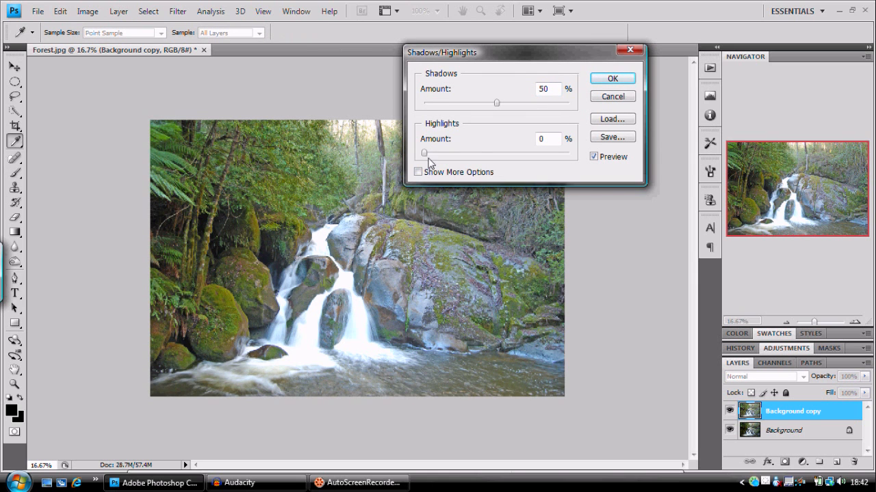
click(418, 173)
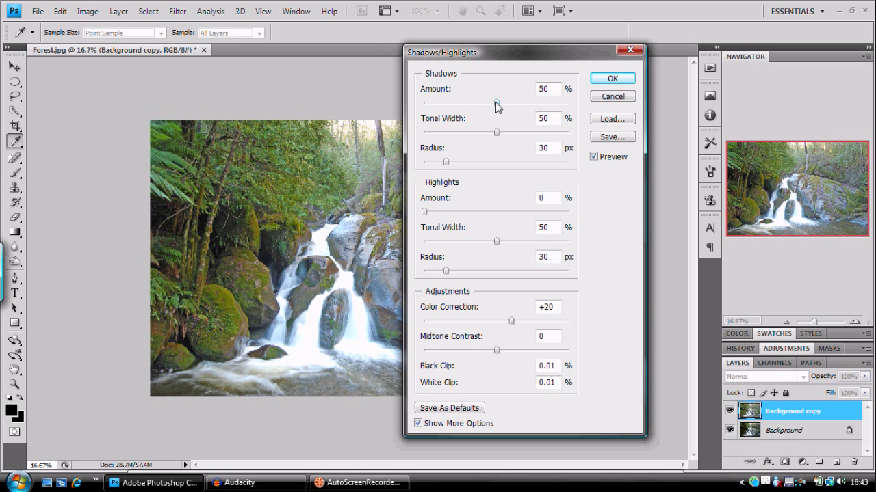
drag(497, 104, 577, 110)
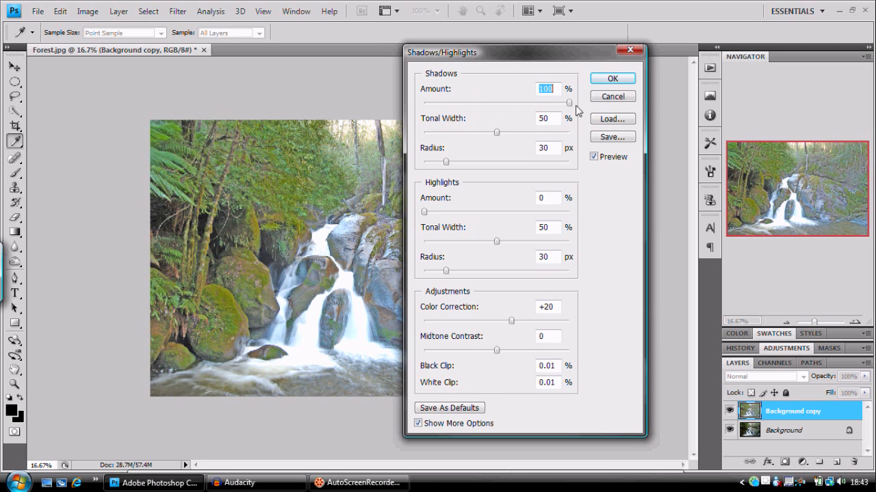
click(498, 132)
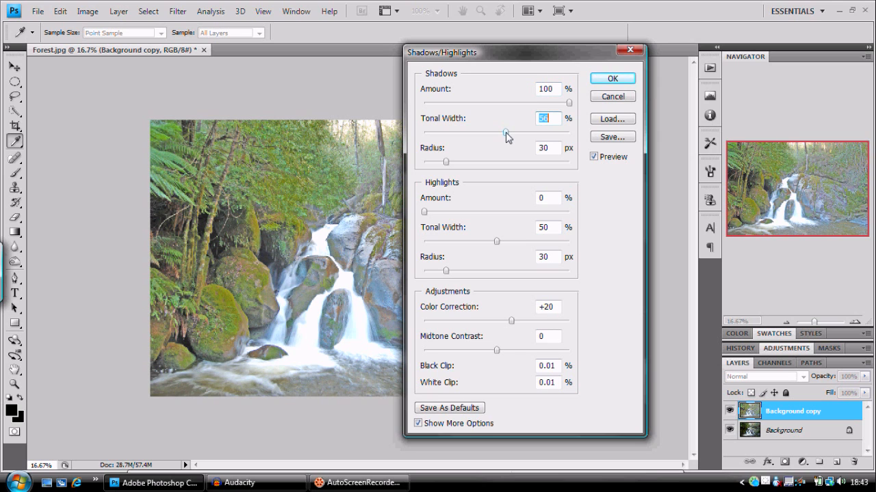
drag(446, 162, 442, 164)
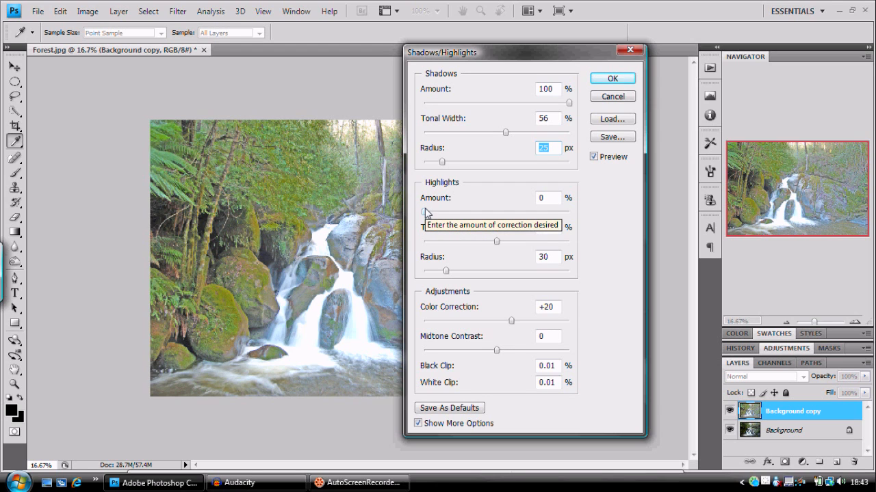
Step: Set the highlights amount to 27% with a 30 px radius and apply the Shadows/Highlights adjustment
drag(424, 213, 464, 218)
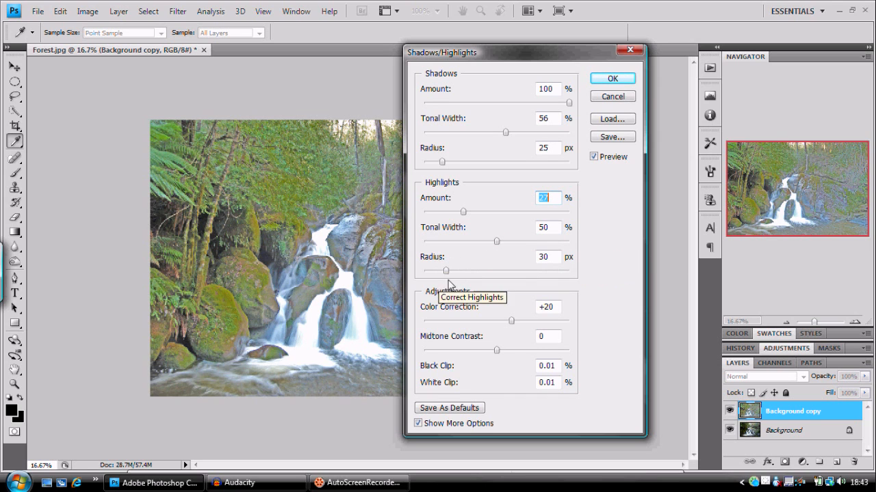
drag(444, 271, 446, 272)
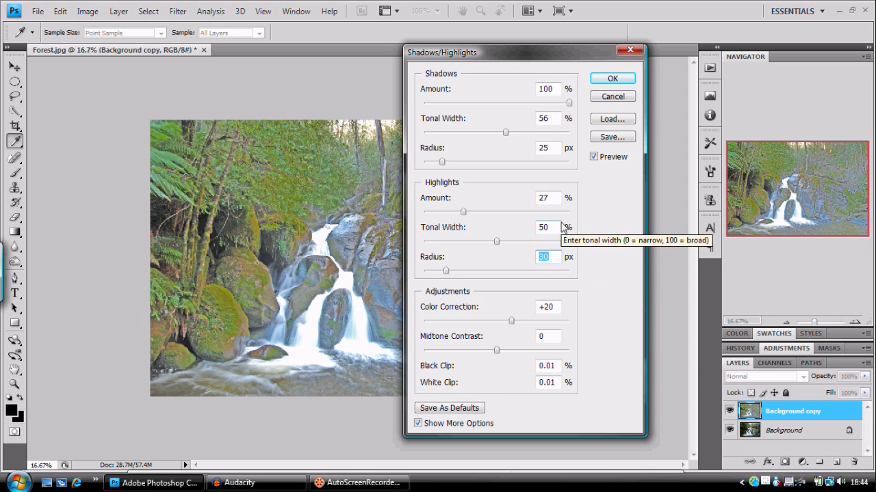
click(609, 80)
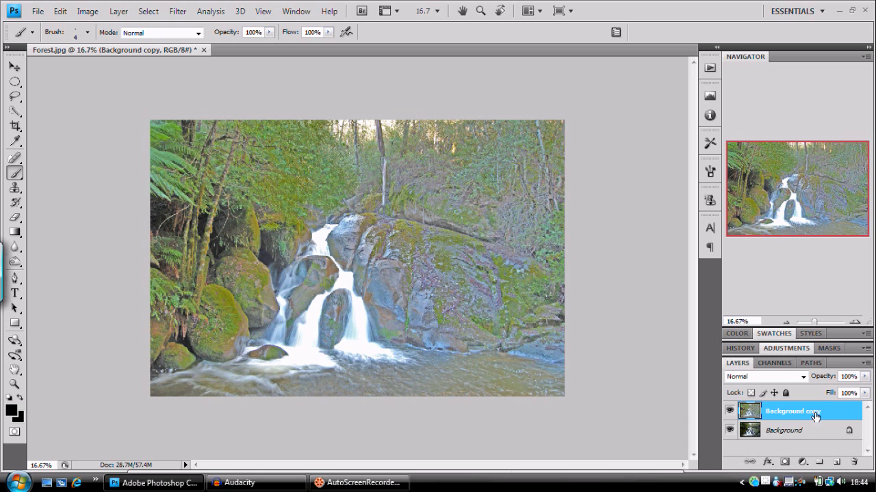
Step: Duplicate the Background copy layer and rename the duplicate High Pass
drag(798, 416, 838, 461)
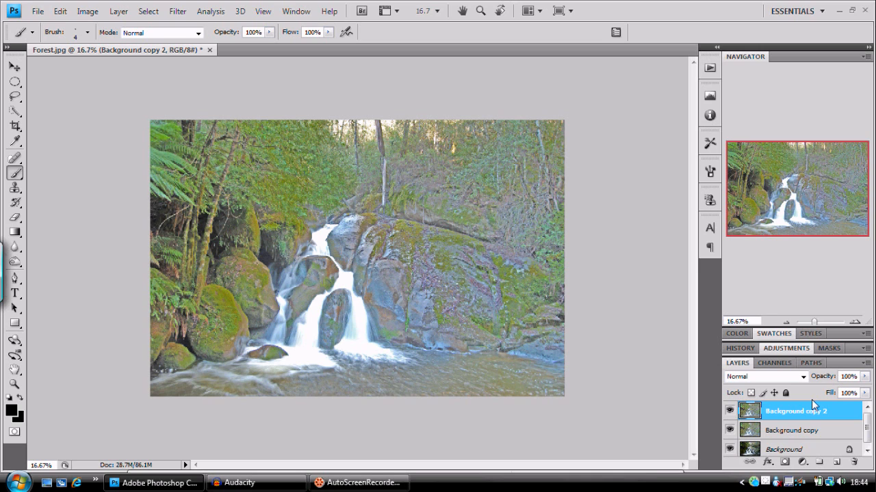
double_click(782, 415)
text(HO)
text(gh Pass)
key(Return)
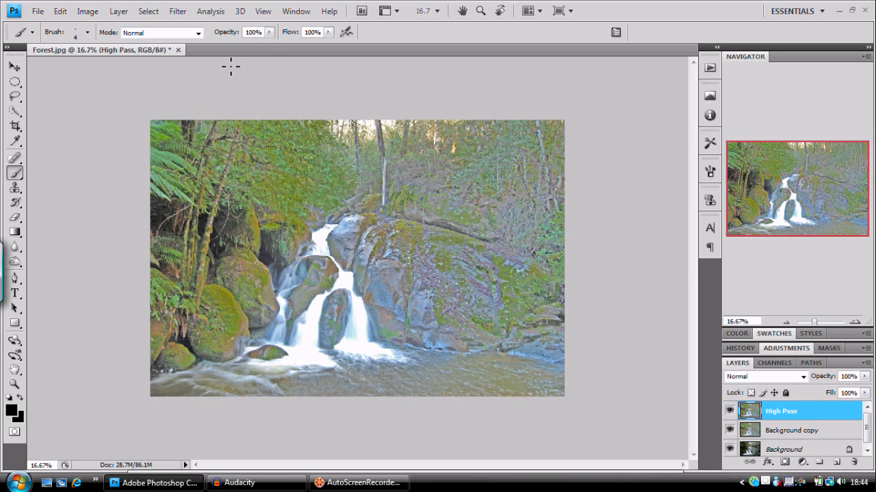
Step: Apply the High Pass filter to the High Pass layer with a radius of about 8 pixels
click(179, 11)
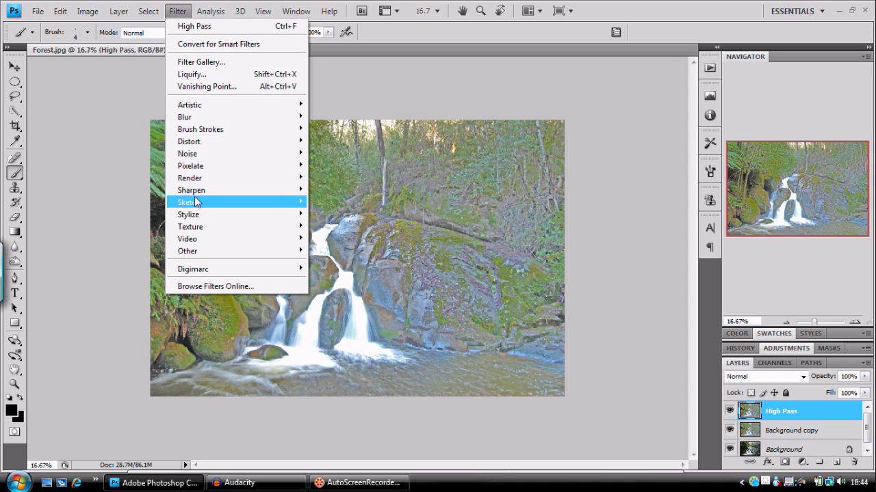
mouse_move(221, 252)
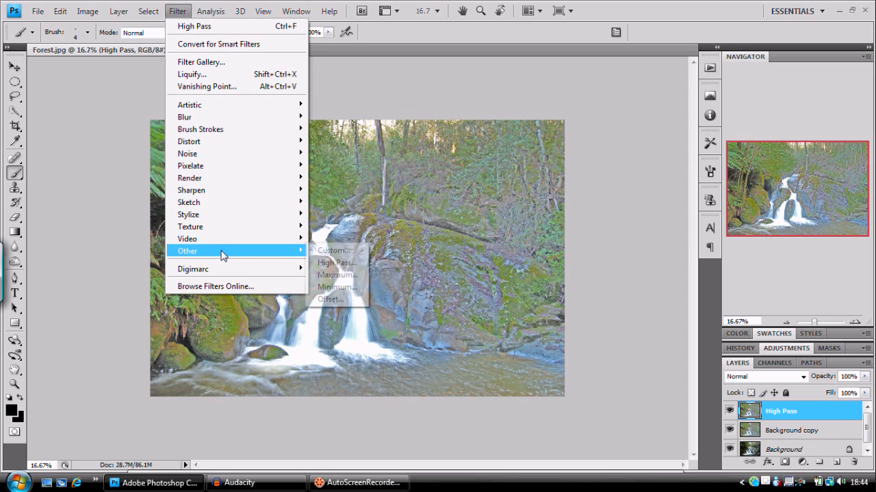
click(335, 264)
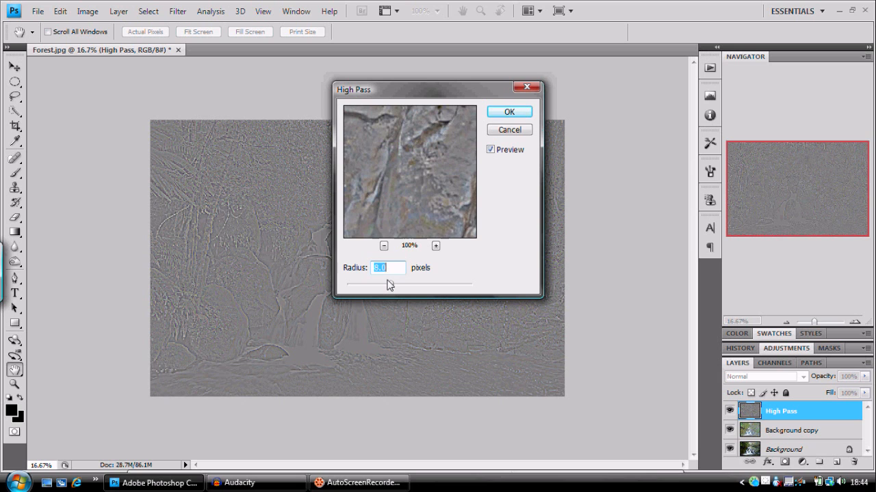
mouse_move(389, 284)
mouse_down()
mouse_move(403, 287)
mouse_move(391, 283)
mouse_up()
click(495, 112)
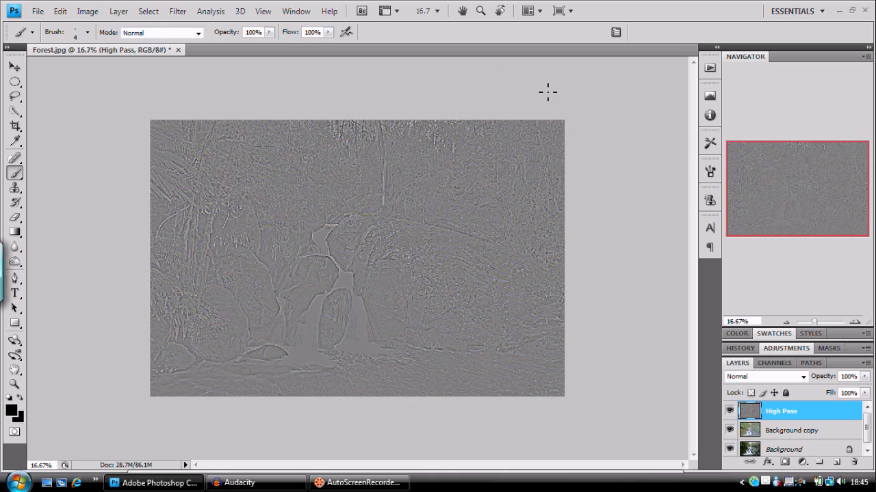
Step: Set the High Pass layer's blend mode to Overlay and compare the image with the layer hidden and shown
click(805, 378)
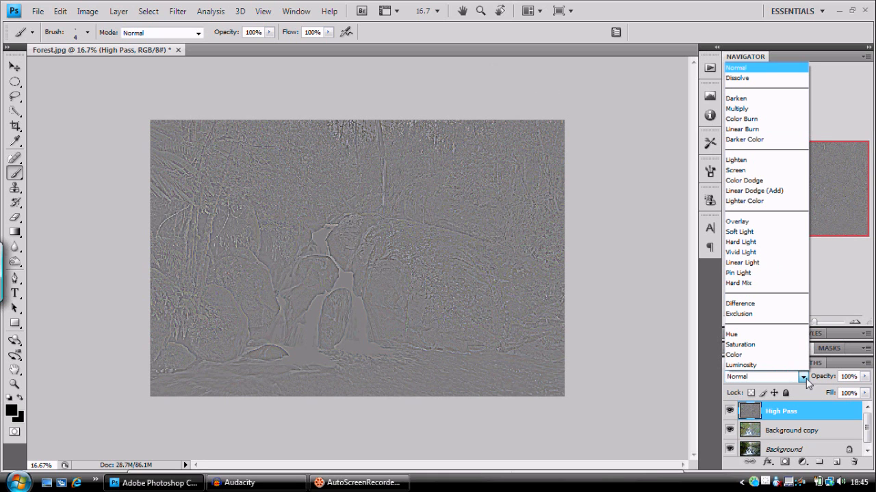
click(756, 222)
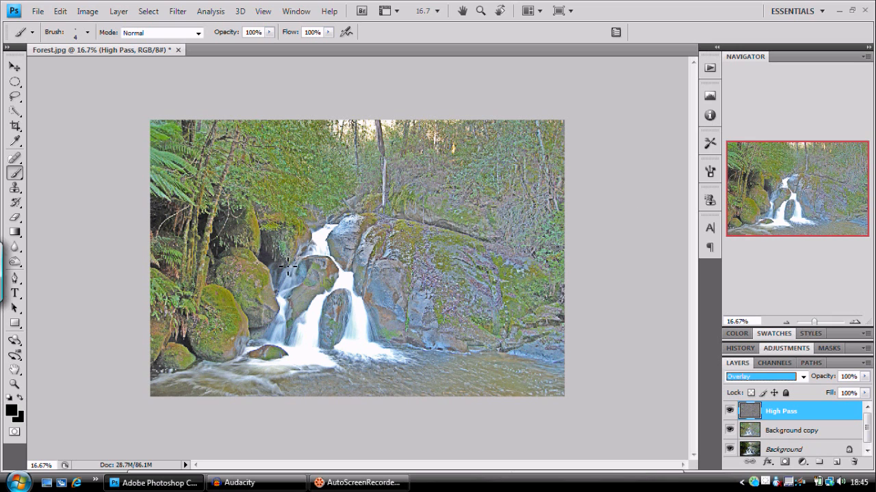
click(729, 412)
click(729, 412)
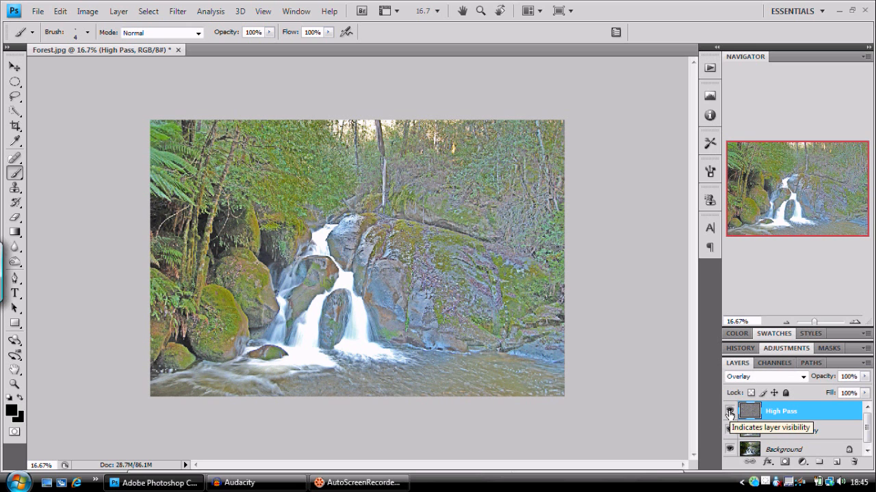
click(729, 412)
click(729, 412)
Step: Merge the High Pass and Background copy layers into a new layer while keeping both originals
shift+click(795, 431)
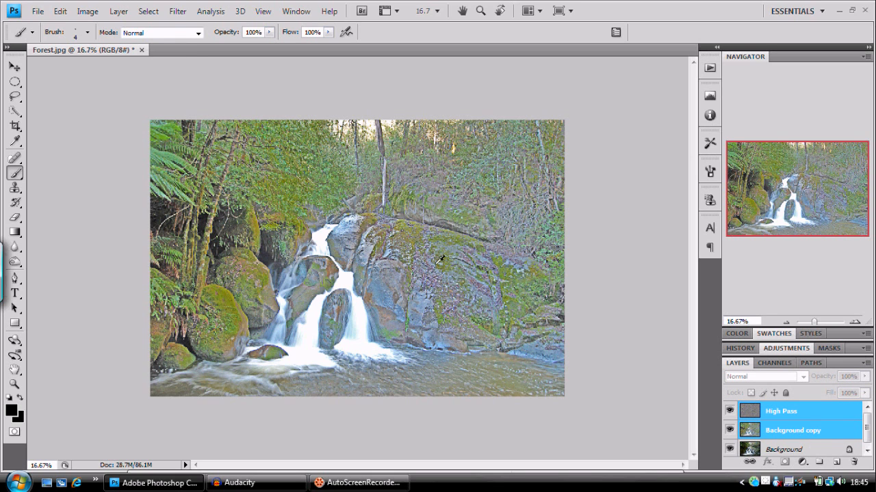
click(119, 12)
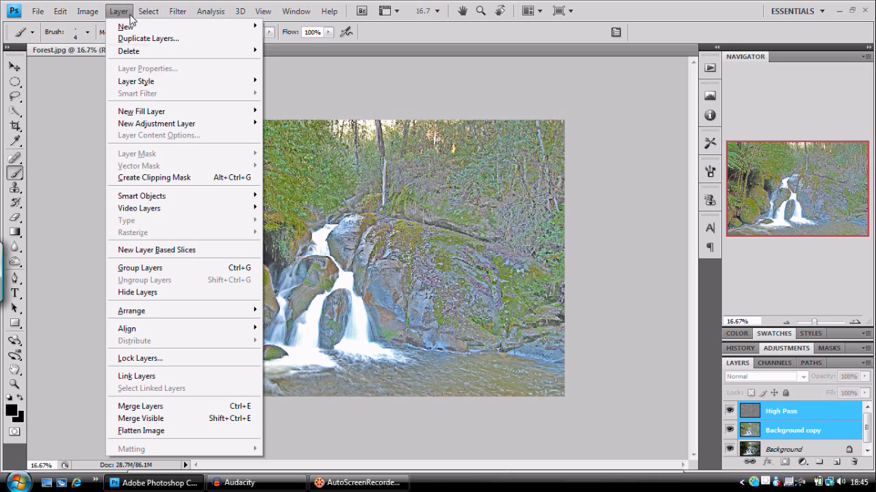
alt+click(197, 408)
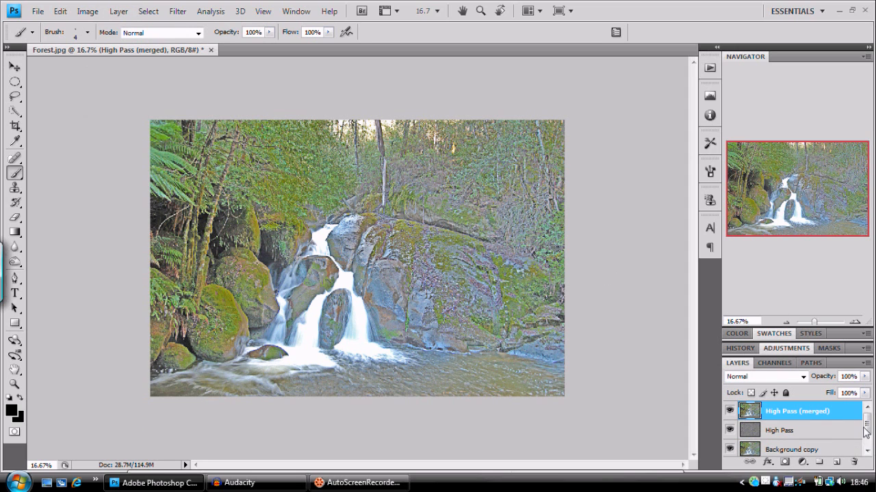
scroll(866, 434, down, 1)
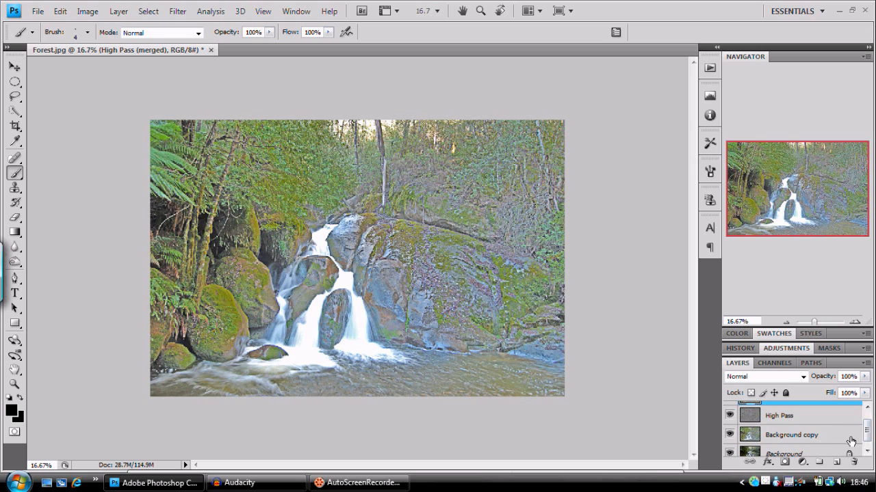
drag(865, 433, 863, 426)
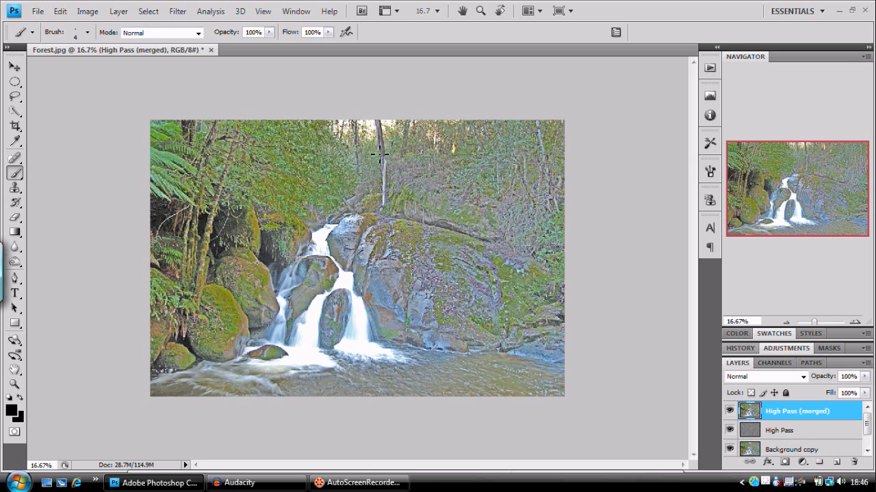
Step: Apply Lens Correction to the merged layer with a vignette amount of -69 and a midpoint of +61
click(170, 14)
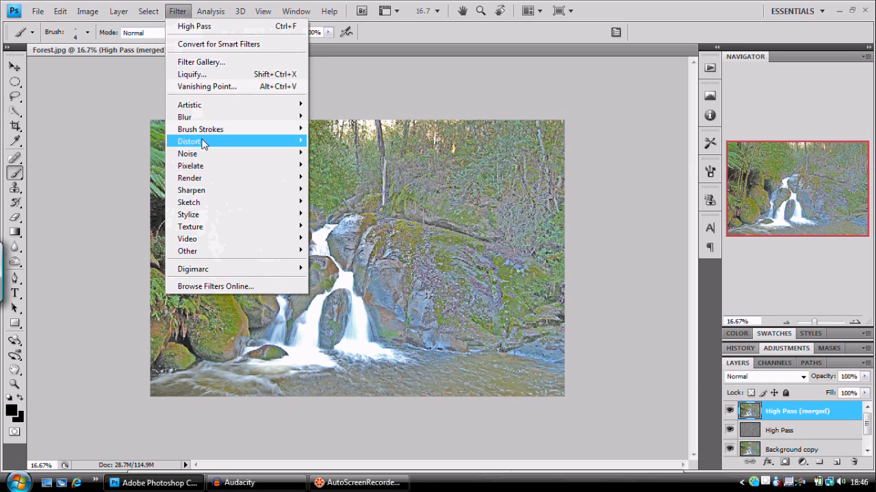
mouse_move(202, 141)
click(364, 179)
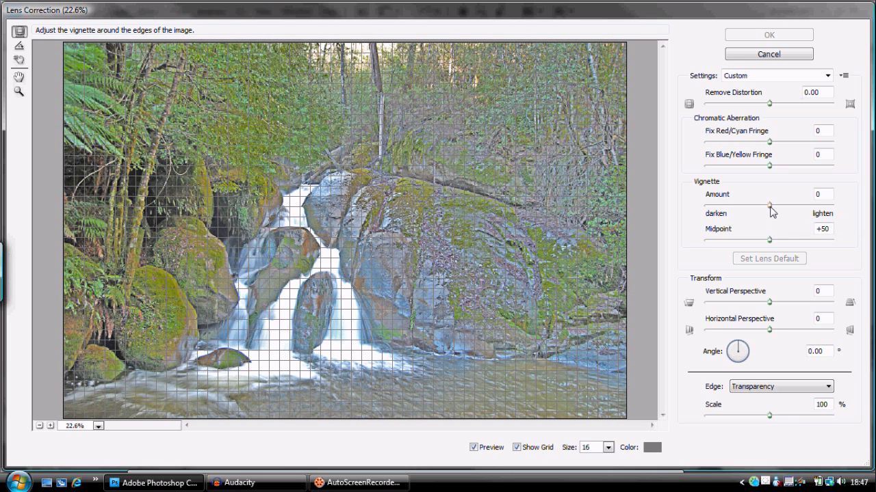
drag(771, 209, 729, 214)
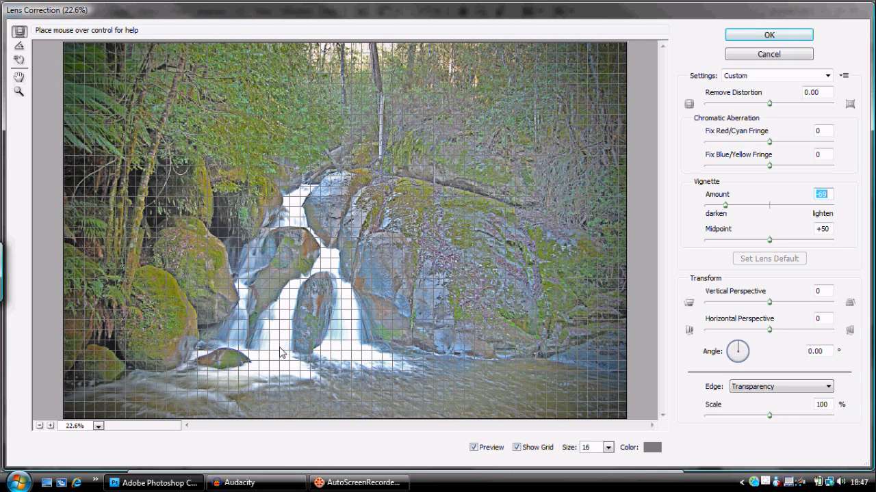
drag(769, 239, 784, 239)
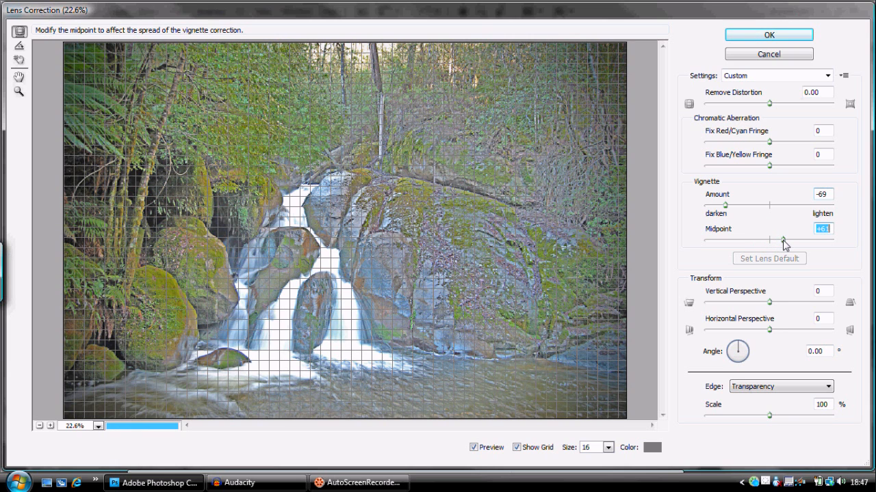
click(751, 36)
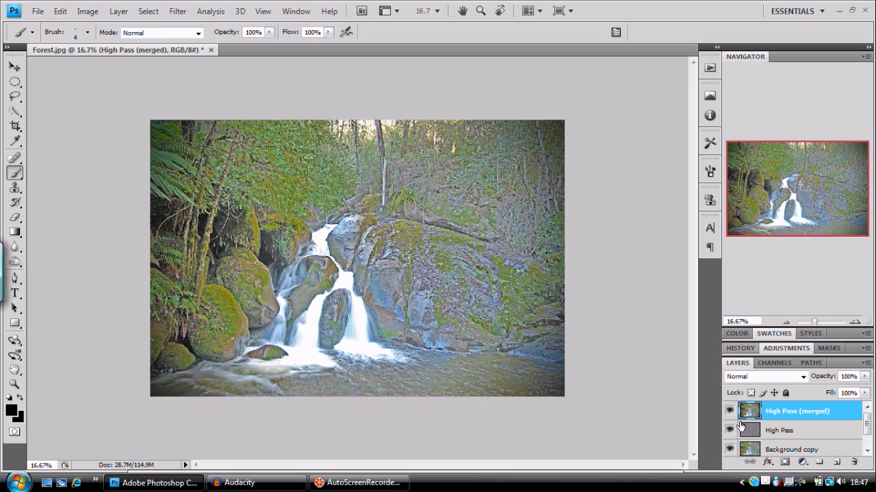
Step: Add a Vibrance adjustment layer above the merged layer with vibrance +50 and saturation +24
click(803, 463)
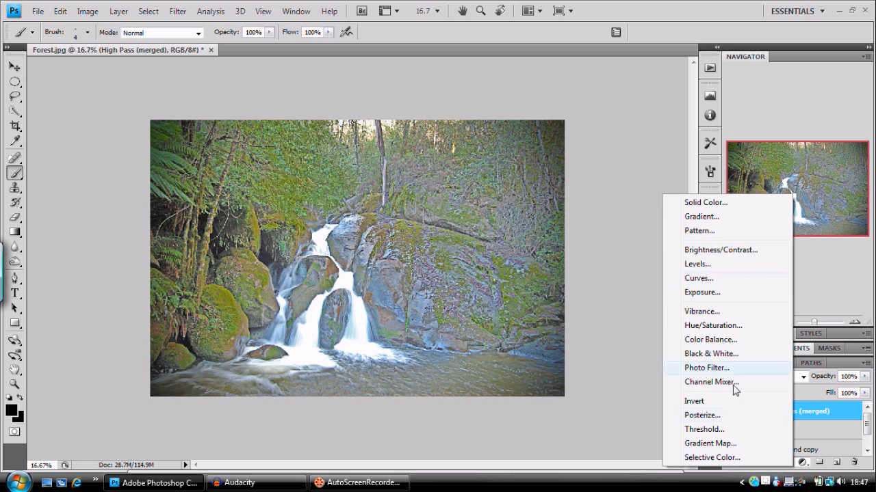
click(722, 313)
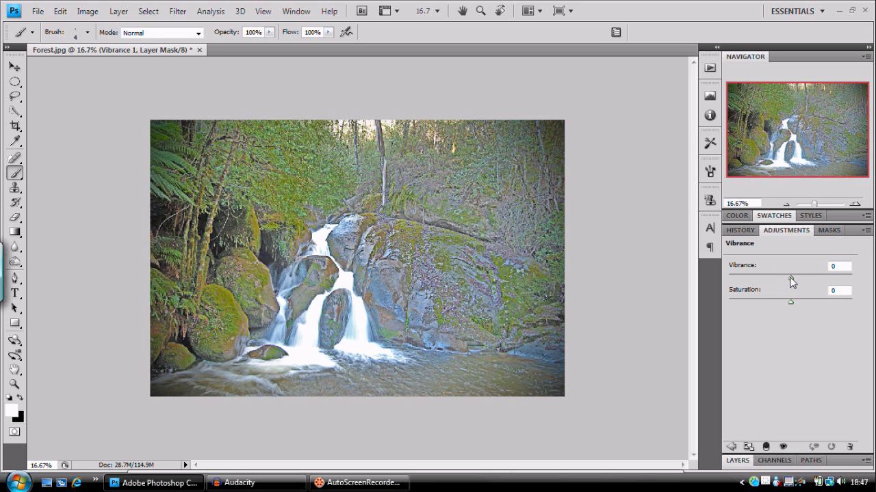
drag(792, 277, 811, 282)
click(822, 276)
drag(791, 305, 808, 301)
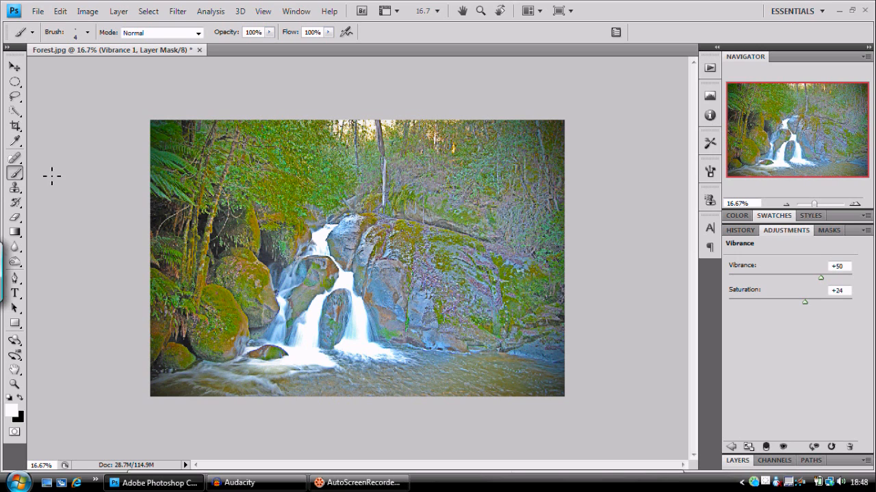
Step: Set the brush's master diameter to 87 px and keep the Brush tool active
right_click(175, 174)
drag(197, 202, 245, 203)
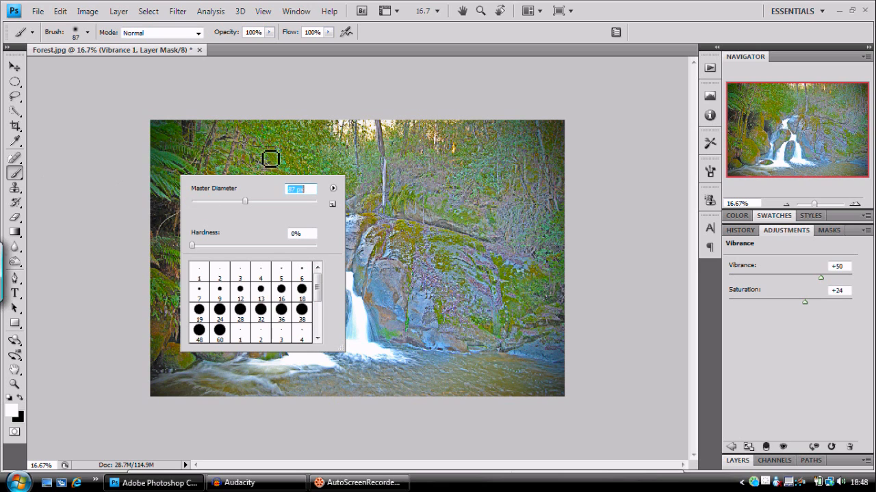
click(15, 67)
click(15, 172)
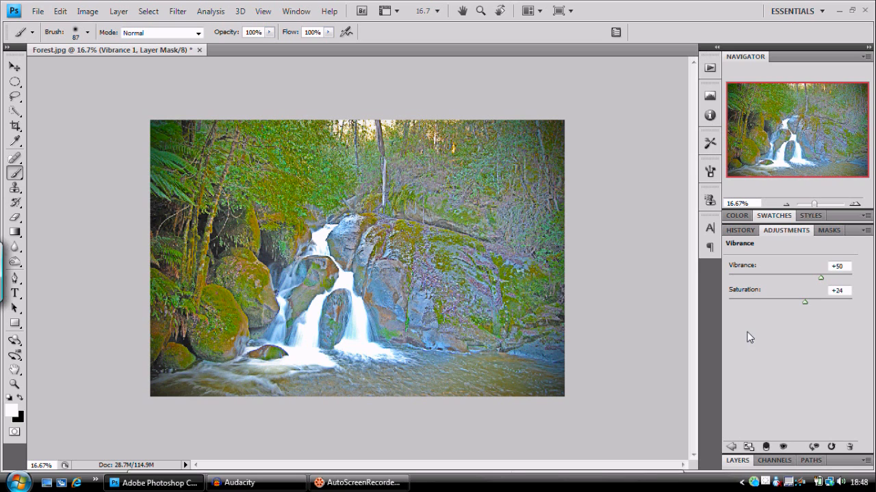
Step: Set the Vibrance adjustment layer's blend mode to Overlay
click(840, 465)
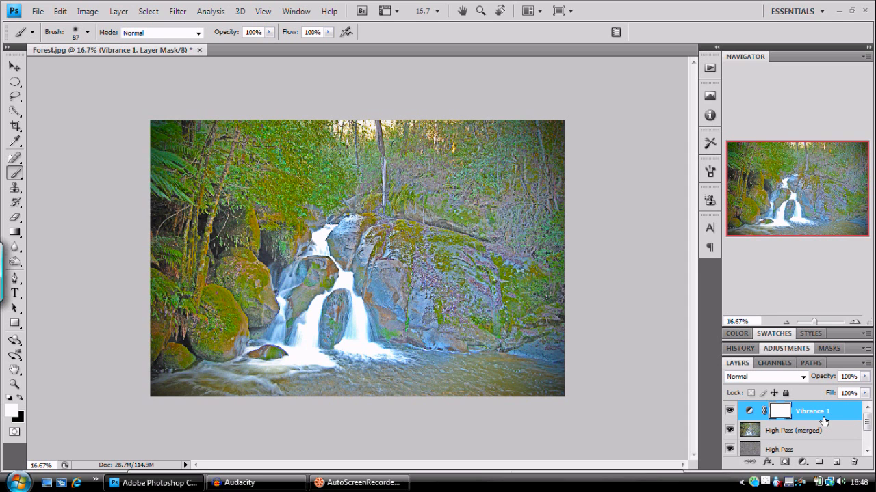
click(803, 377)
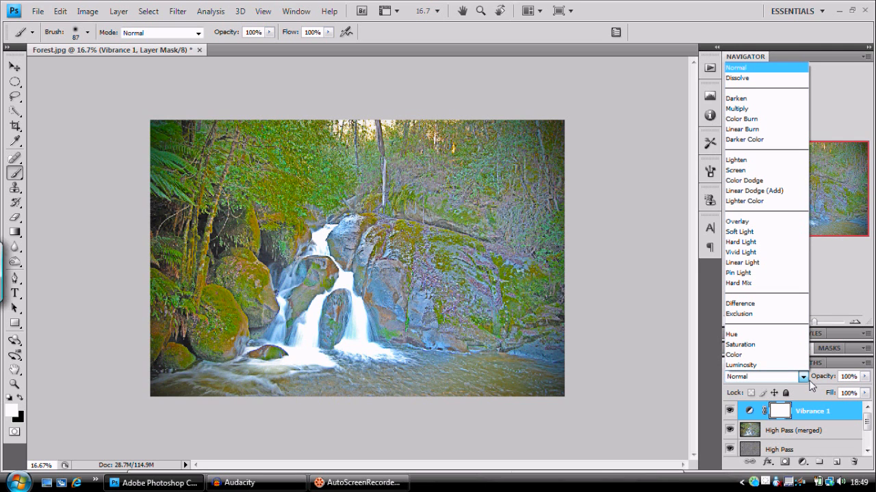
click(764, 221)
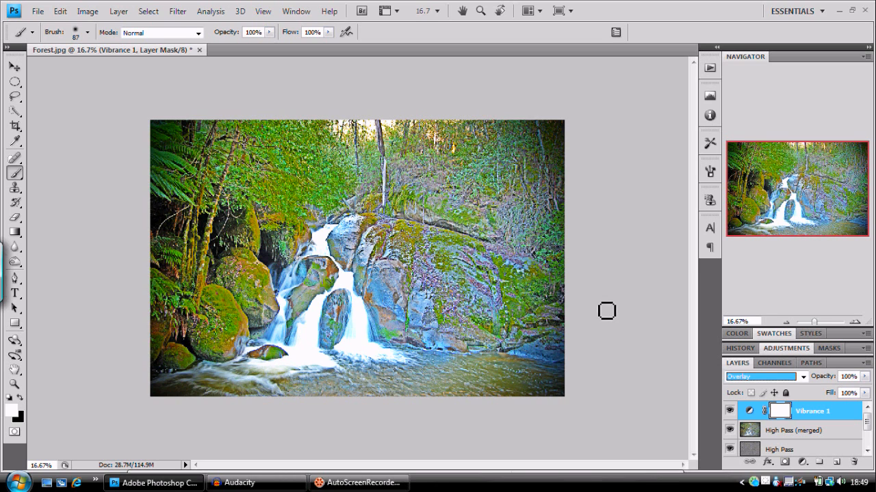
Step: Add a Hue/Saturation adjustment layer above the Vibrance layer and set the Yellows saturation to -12
click(805, 461)
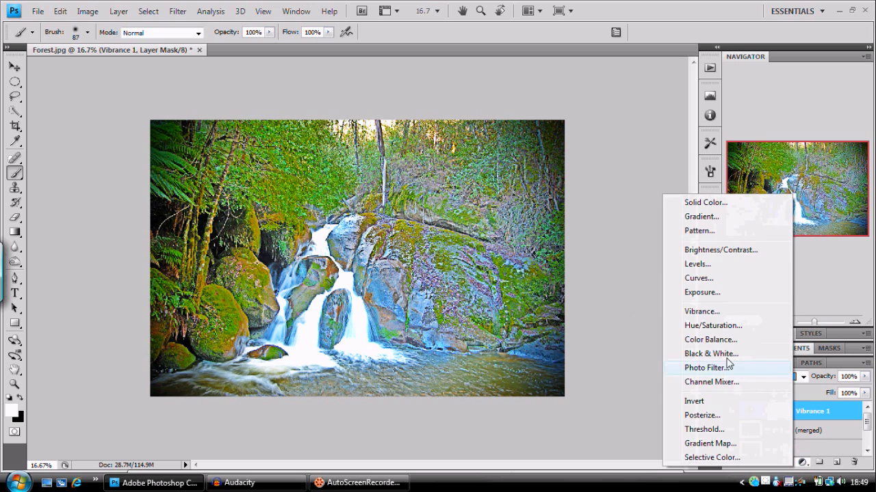
click(726, 330)
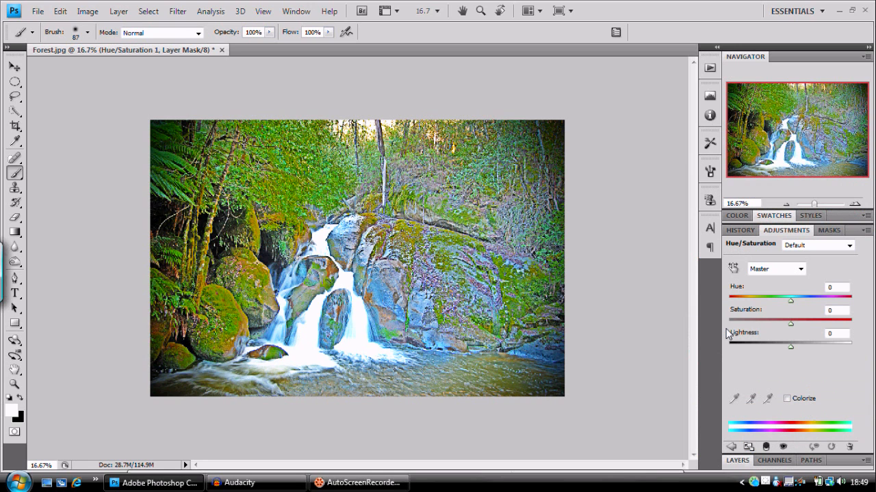
click(802, 269)
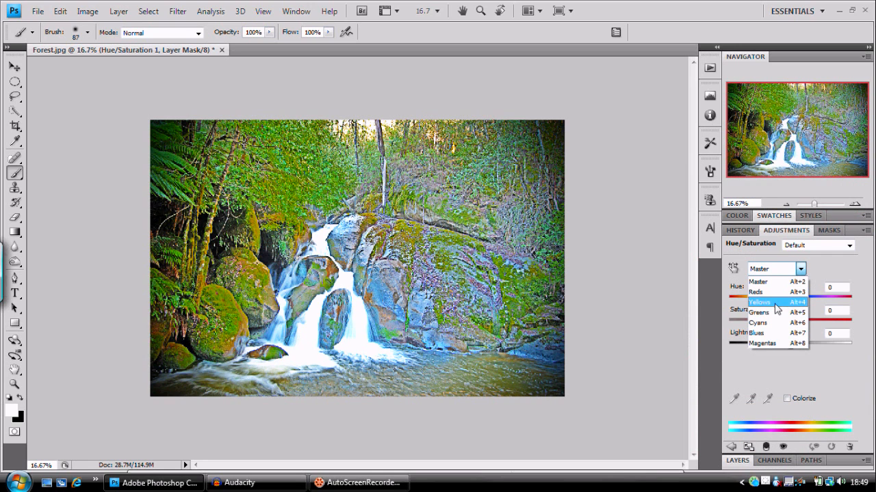
click(772, 303)
drag(791, 324, 782, 322)
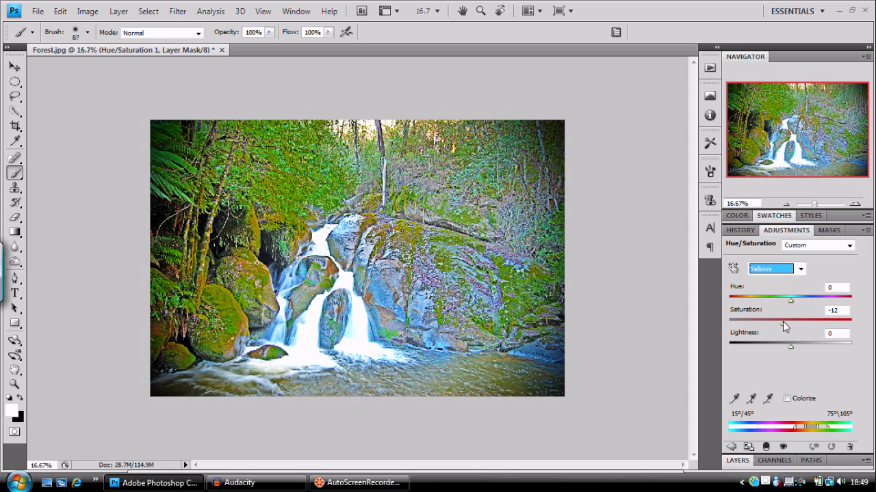
Step: Set the Greens saturation to +1 in the Hue/Saturation adjustment layer
click(796, 270)
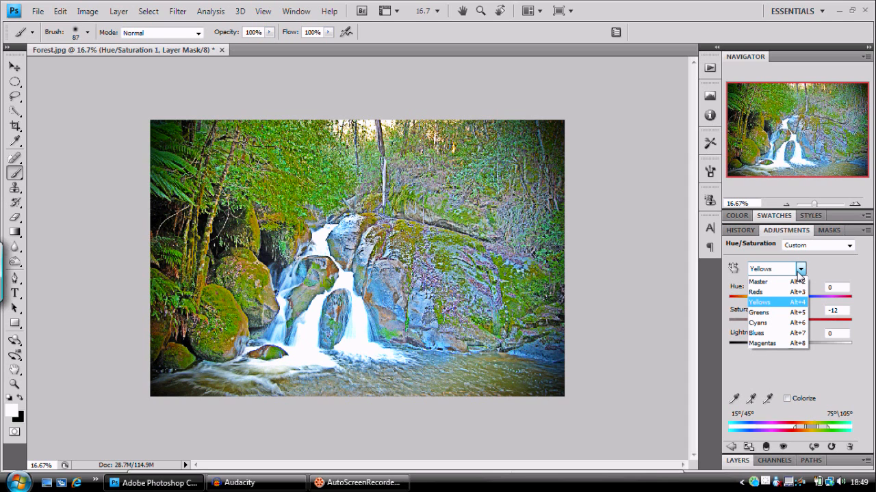
click(801, 271)
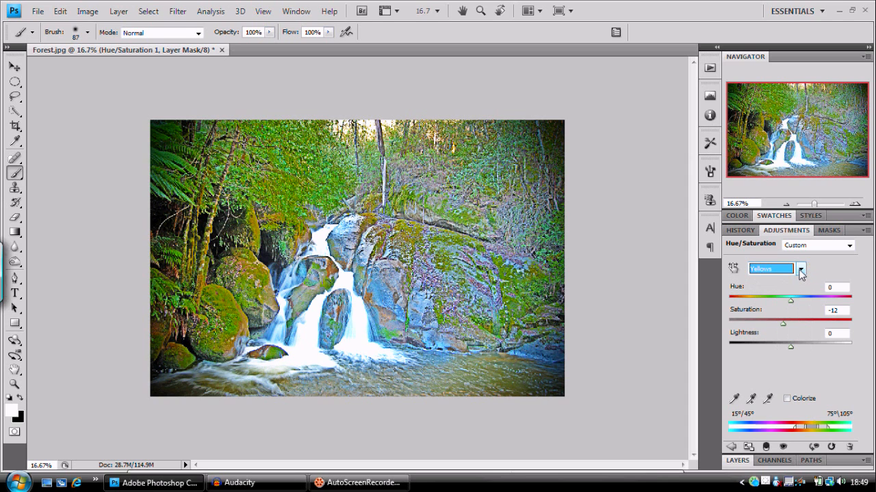
click(801, 272)
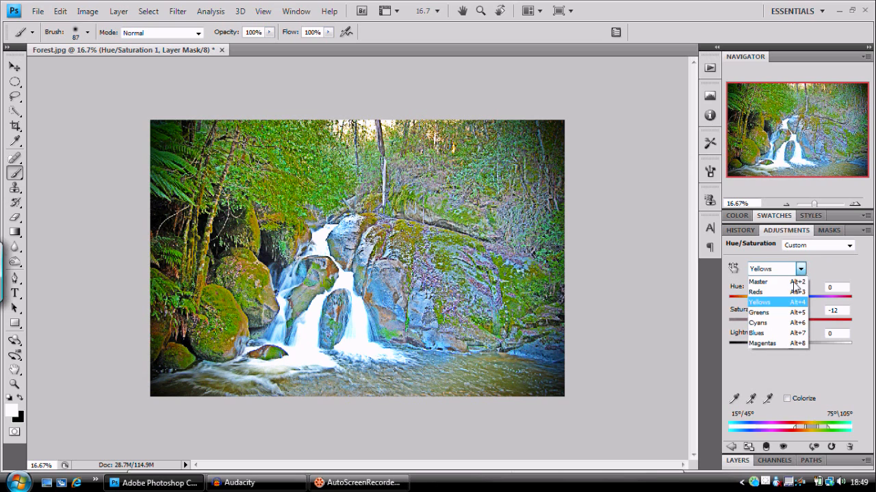
click(772, 312)
mouse_move(790, 323)
mouse_down()
mouse_move(743, 334)
mouse_move(792, 326)
mouse_up()
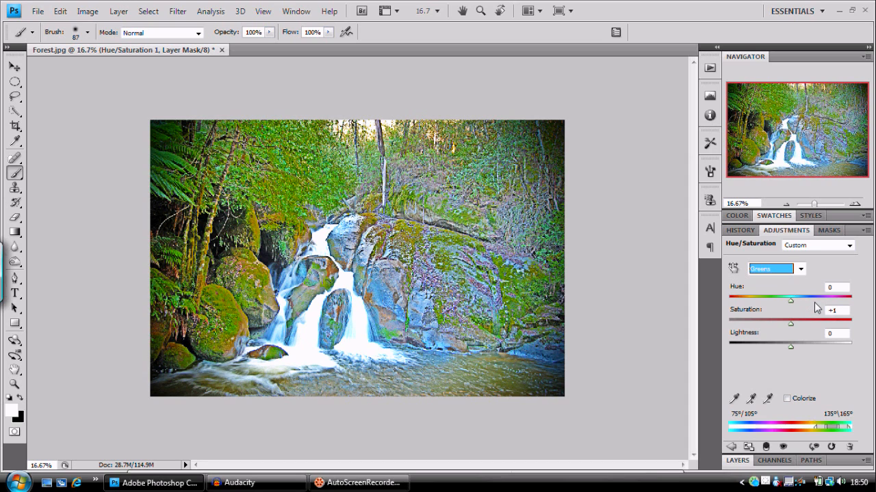
Step: Duplicate the High Pass (merged) layer to the top of the layer stack and set the copy's blend mode to Vivid Light
click(846, 464)
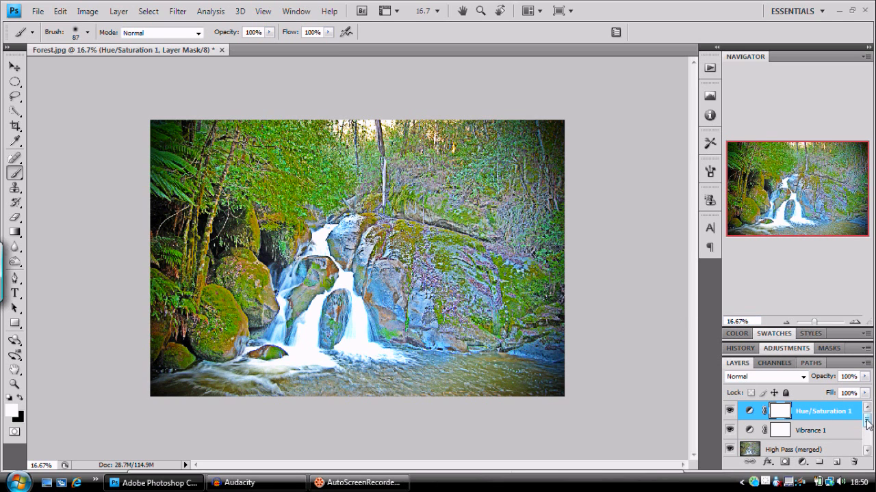
drag(866, 419, 867, 426)
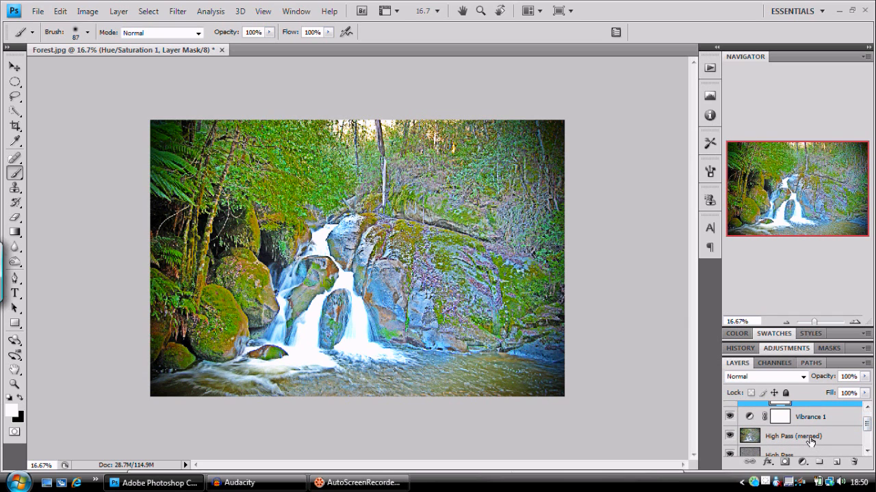
drag(811, 443, 842, 461)
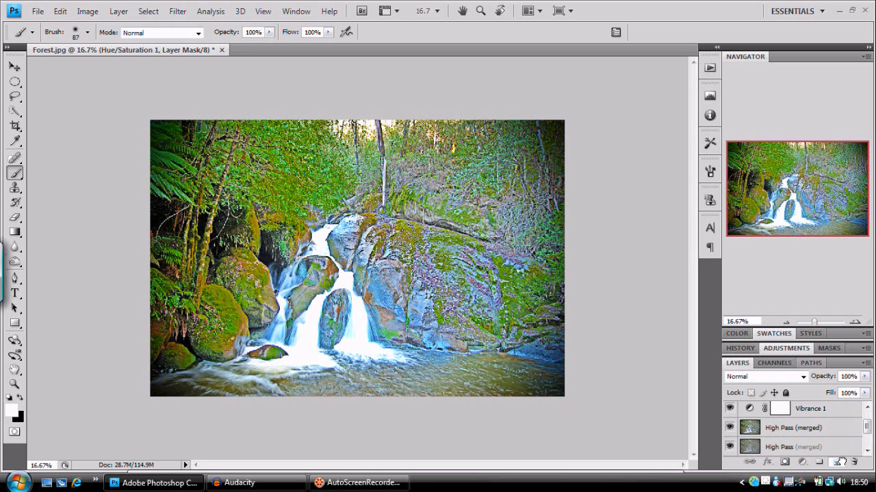
drag(823, 431, 803, 391)
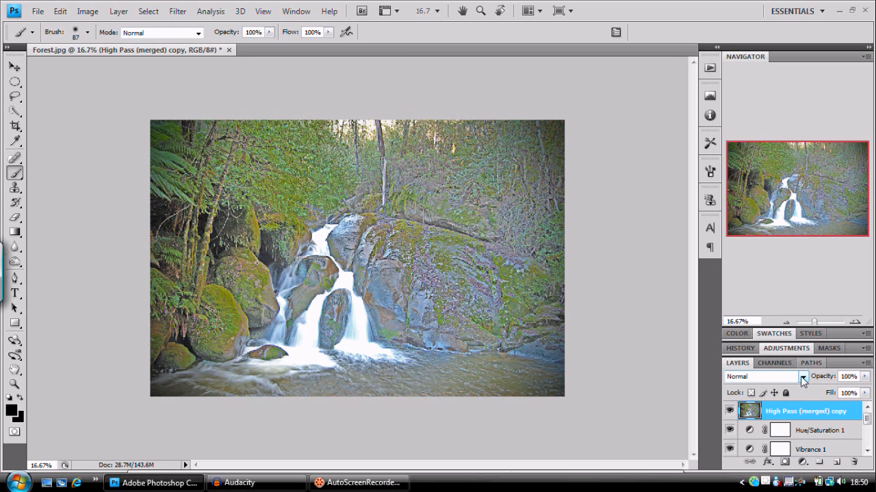
click(802, 377)
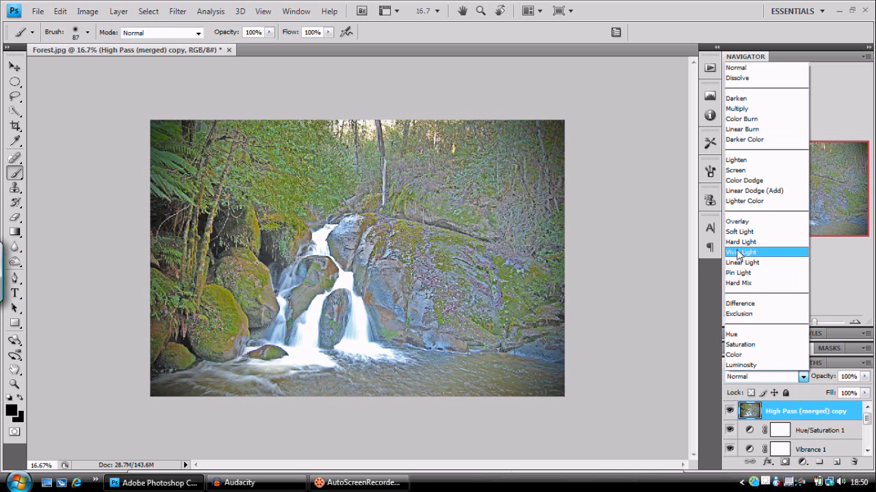
click(739, 253)
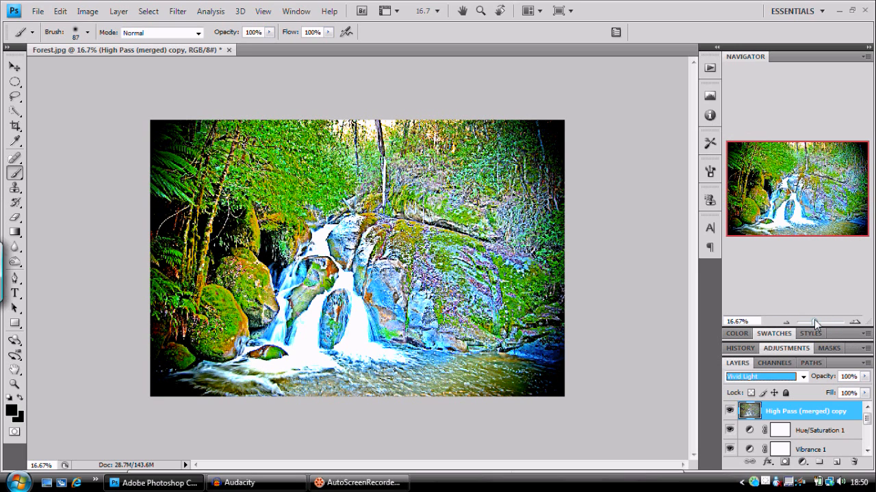
Step: Examine the Vivid Light effect at up to 100% magnification on the central rocks and the upper-right forest, then across the whole photo
click(854, 322)
click(854, 322)
click(855, 322)
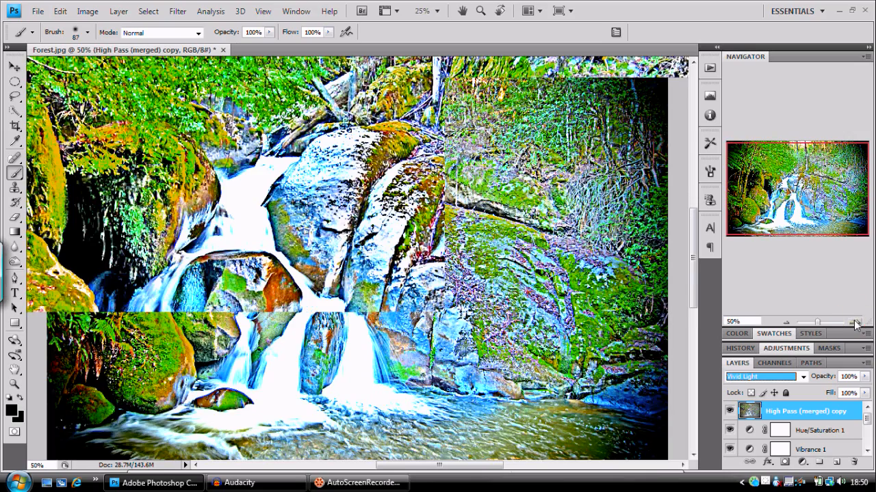
click(854, 322)
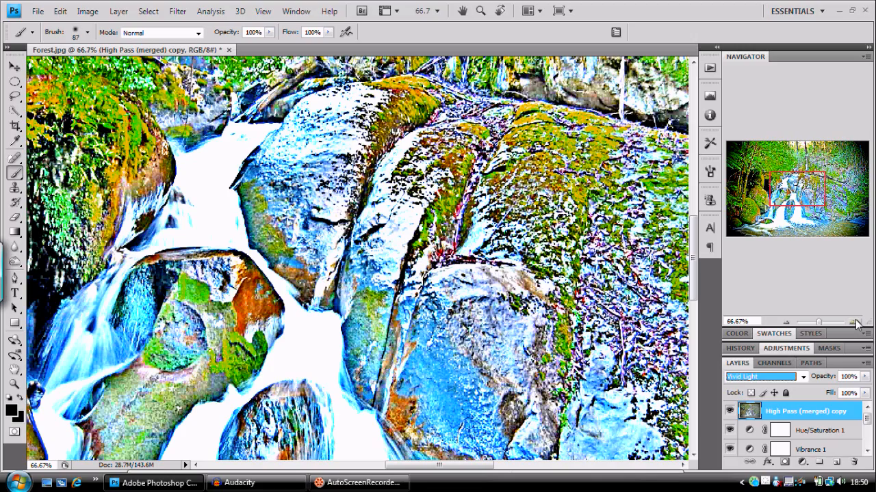
click(854, 323)
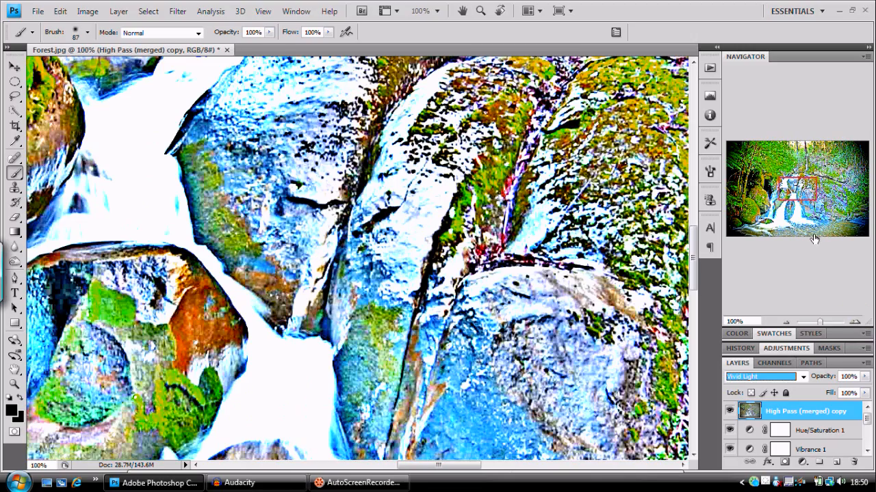
drag(796, 200, 848, 167)
drag(820, 321, 813, 321)
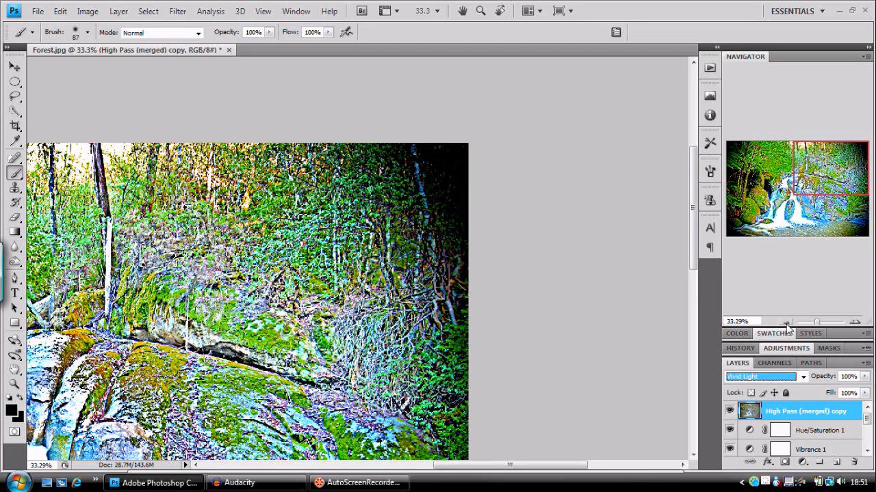
click(786, 323)
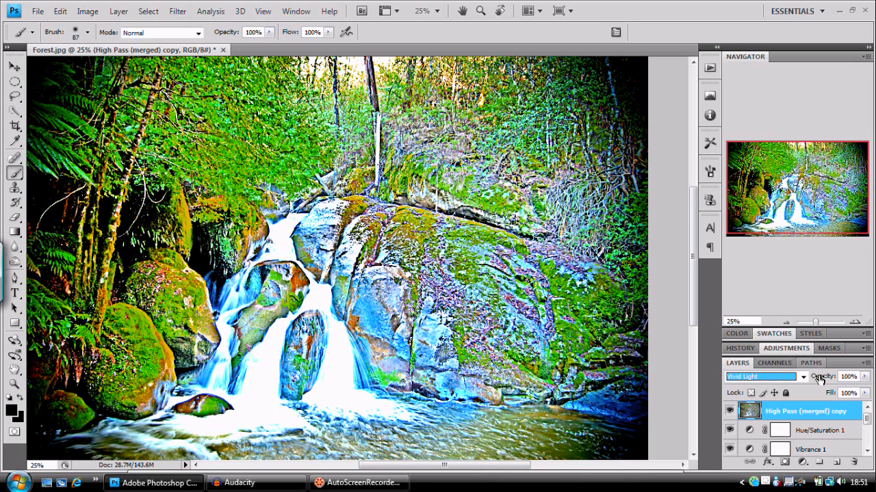
Step: Try the High Pass (merged) copy layer at 50% opacity, check the whole photo, and return the opacity to 100%
drag(822, 380, 816, 379)
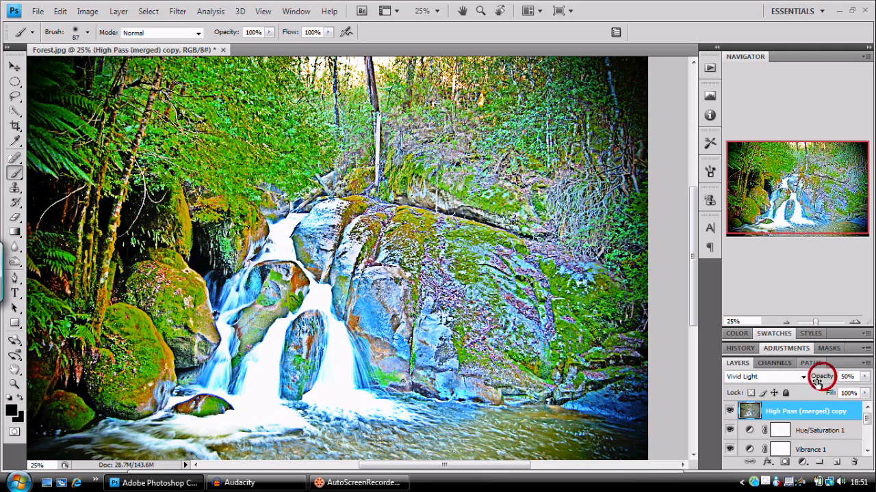
click(785, 322)
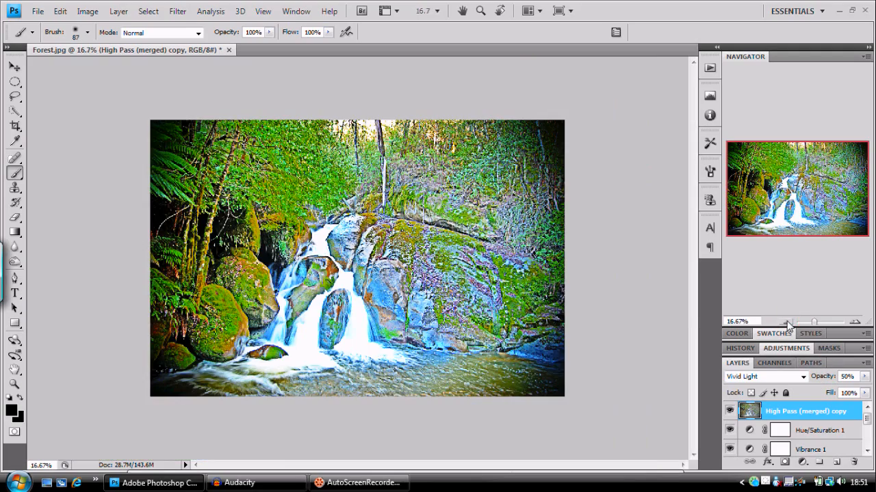
click(854, 321)
drag(824, 378, 825, 377)
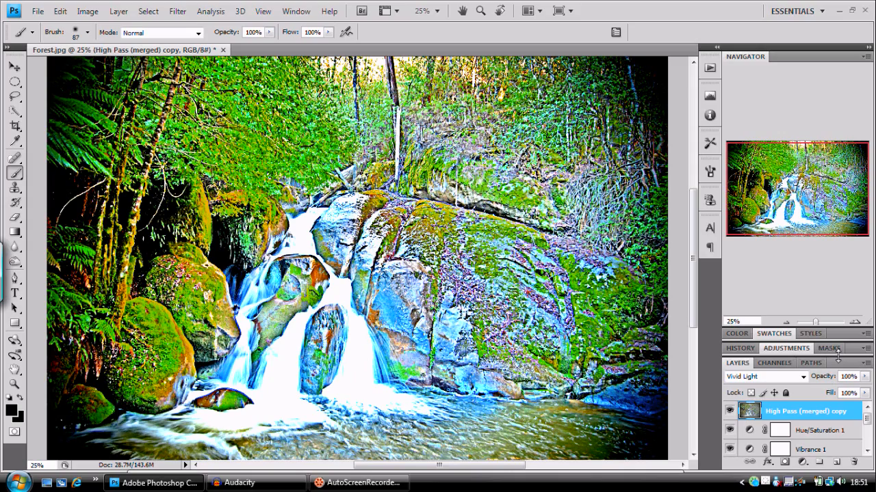